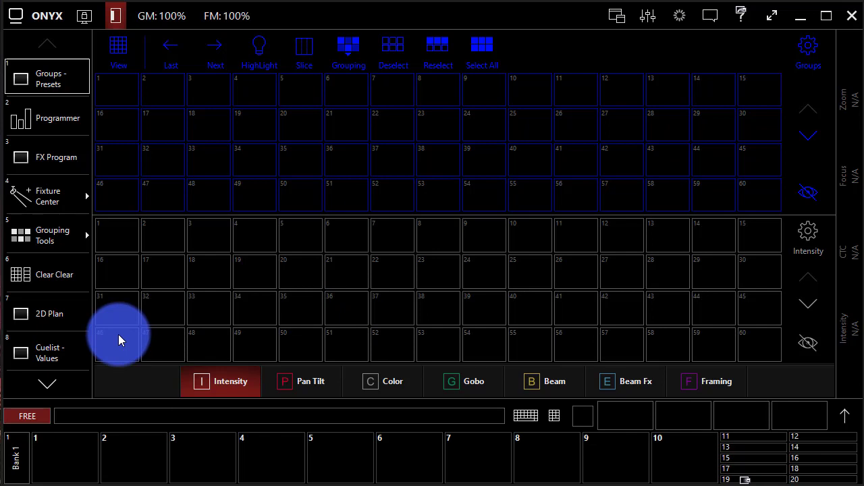
Open the 2D Plan in edit mode and look through the item types that can be added, returning to Fixtures
{"action": "left_click", "coordinate": [62, 314]}
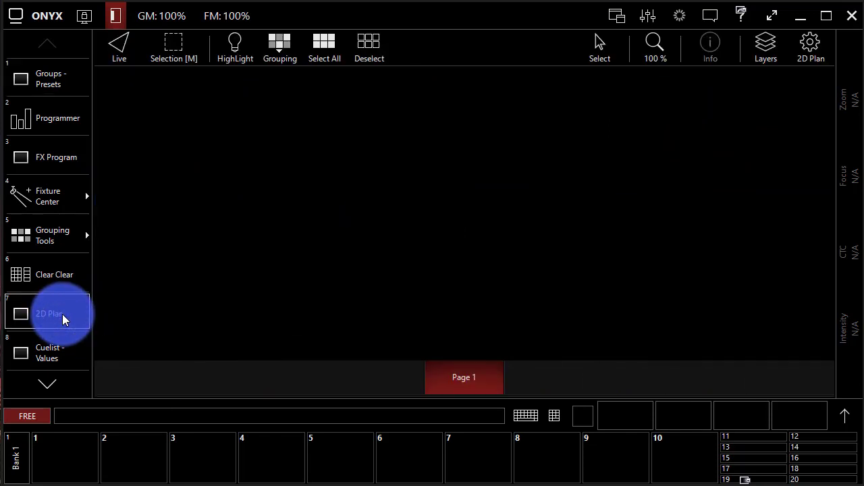
{"action": "left_click", "coordinate": [118, 46]}
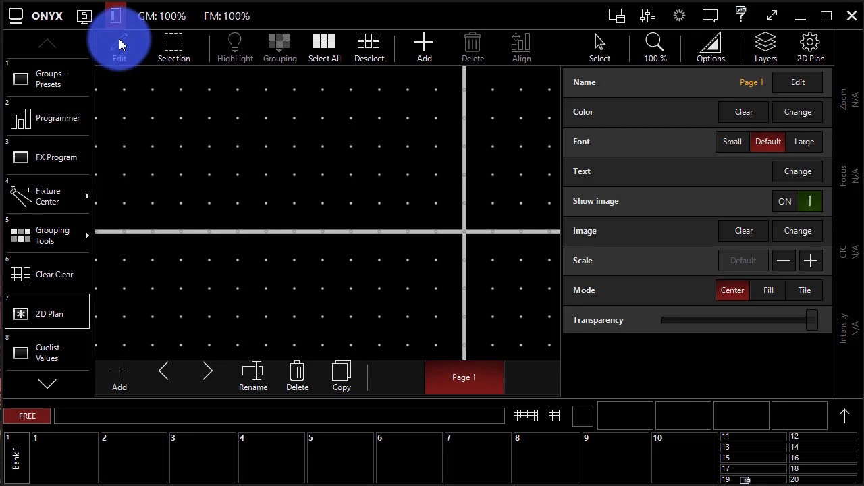
{"action": "left_click", "coordinate": [423, 42]}
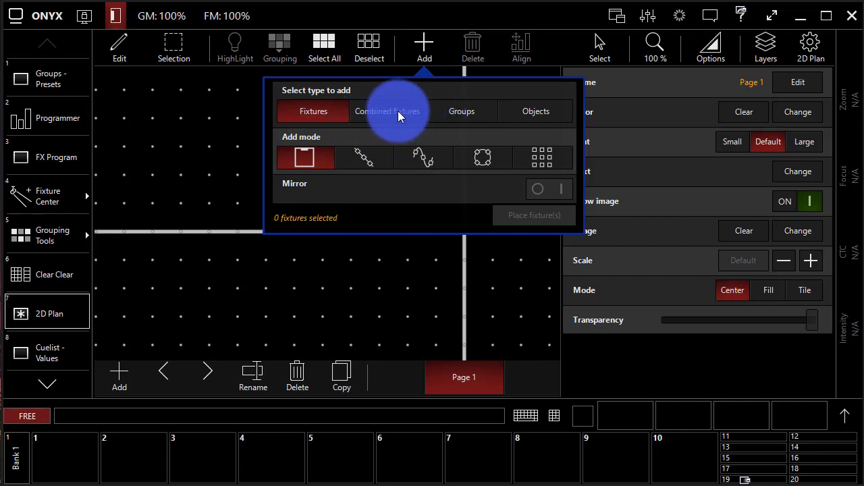
{"action": "left_click", "coordinate": [362, 112]}
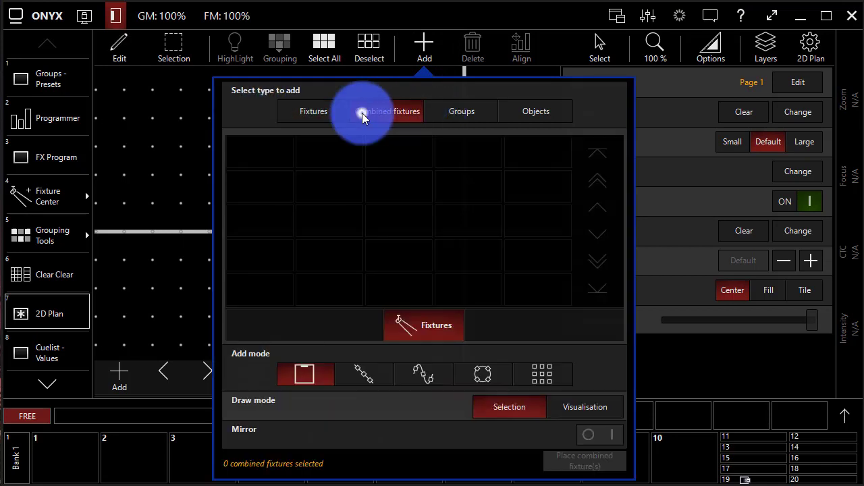
{"action": "left_click", "coordinate": [438, 116]}
{"action": "left_click", "coordinate": [536, 111]}
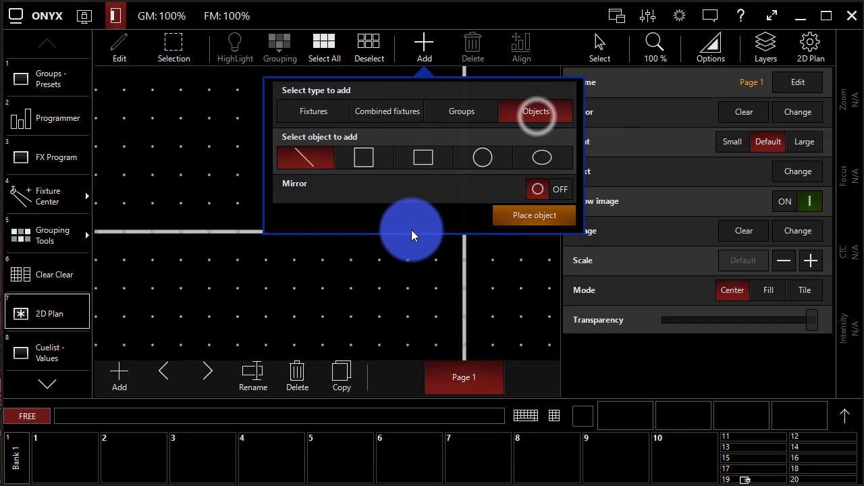
{"action": "left_click", "coordinate": [328, 106]}
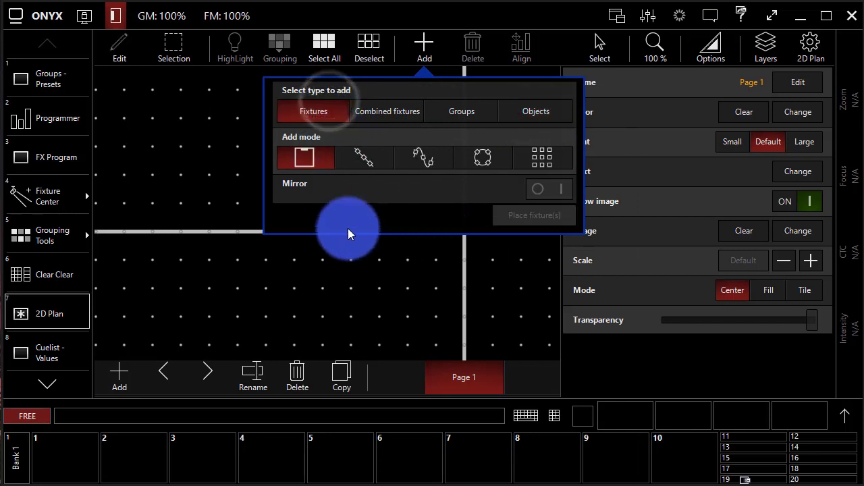
Select all the dimmers in the Fixture Center using the Channel GM Enabled auto group
{"action": "left_click", "coordinate": [46, 195]}
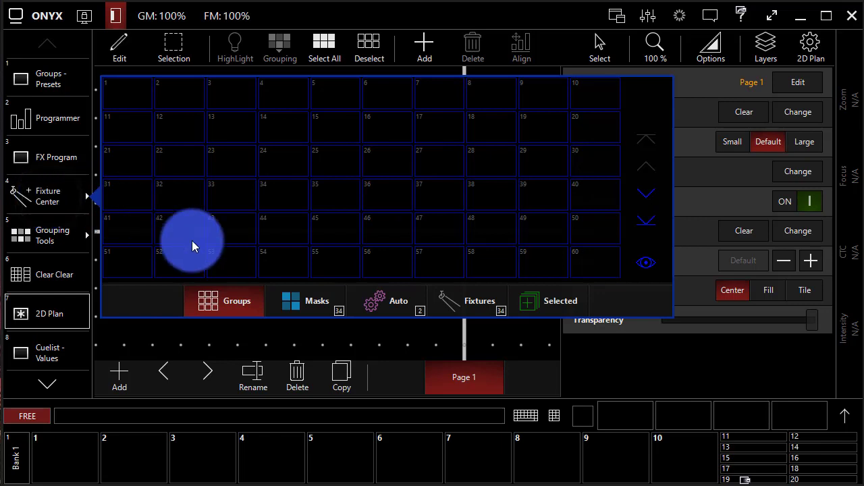
{"action": "left_click", "coordinate": [403, 314]}
{"action": "left_click", "coordinate": [434, 304]}
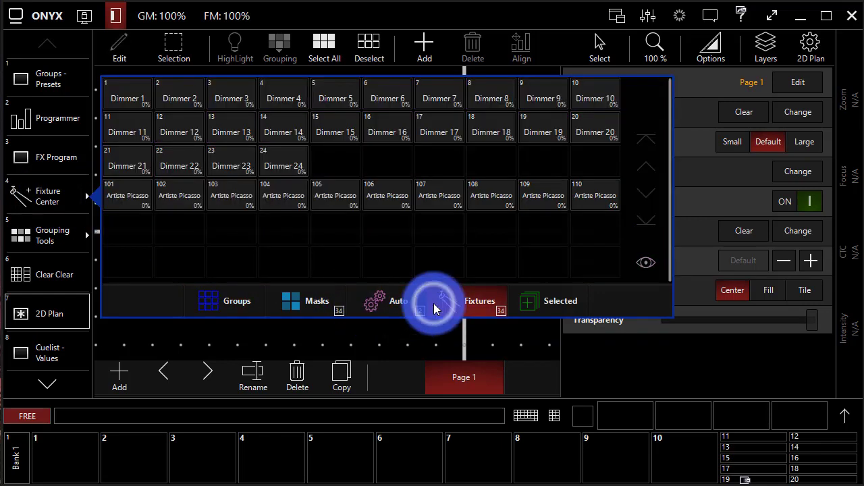
{"action": "left_click", "coordinate": [413, 305]}
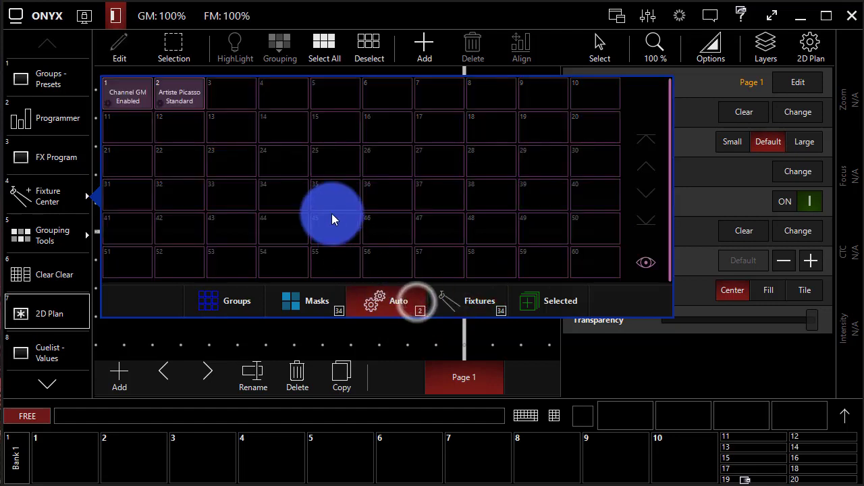
{"action": "left_click", "coordinate": [179, 98]}
{"action": "left_click", "coordinate": [133, 100]}
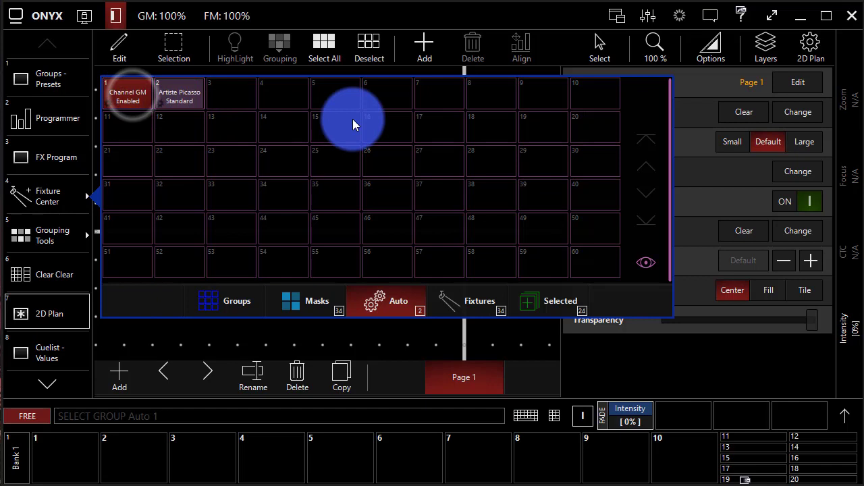
Place the selected dimmers on the plan in line mode, as one straight horizontal row above the centre line
{"action": "left_click", "coordinate": [424, 48]}
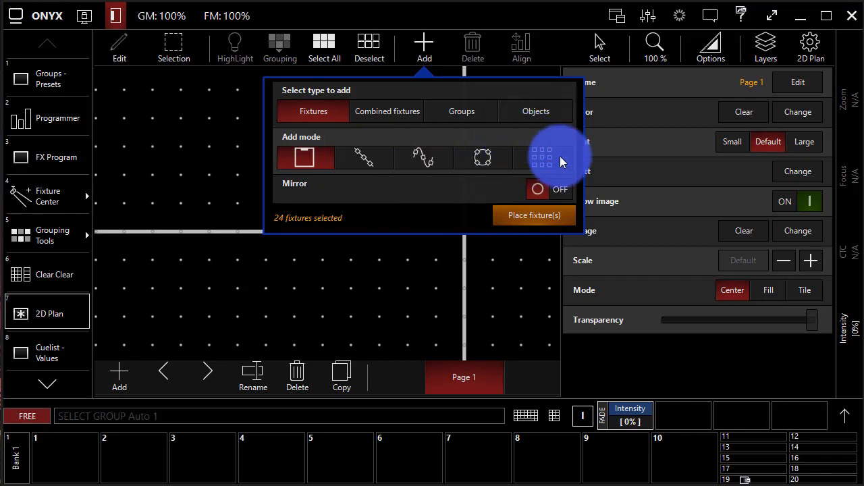
{"action": "left_click", "coordinate": [361, 155]}
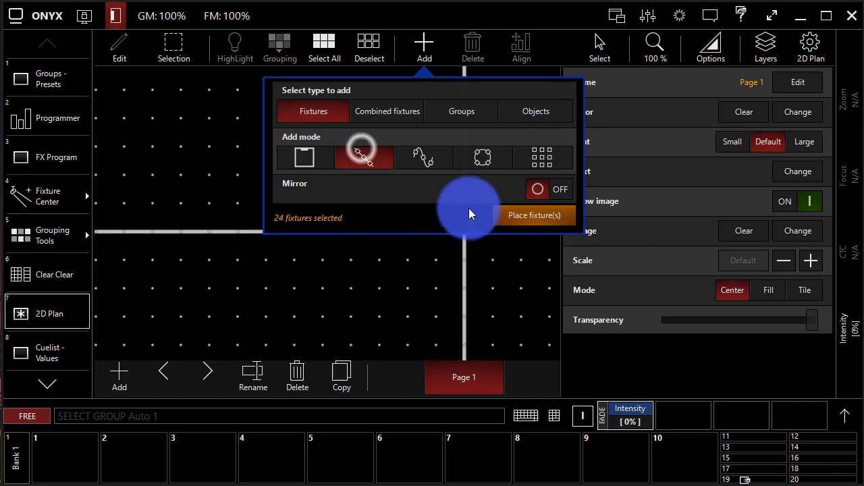
{"action": "left_click", "coordinate": [534, 216]}
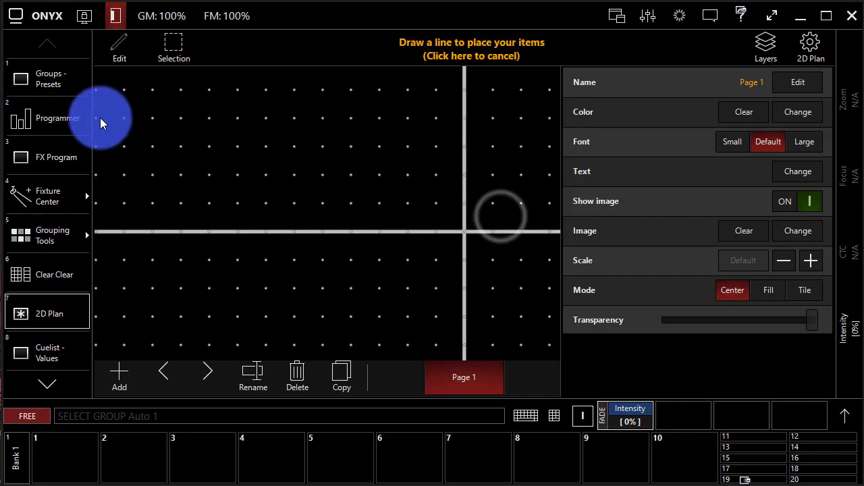
{"action": "mouse_move", "coordinate": [112, 126]}
{"action": "left_mouse_down"}
{"action": "mouse_move", "coordinate": [359, 112]}
{"action": "mouse_move", "coordinate": [511, 129]}
{"action": "mouse_move", "coordinate": [565, 118]}
{"action": "mouse_move", "coordinate": [607, 131]}
{"action": "mouse_move", "coordinate": [704, 120]}
{"action": "mouse_move", "coordinate": [863, 125]}
{"action": "mouse_move", "coordinate": [763, 145]}
{"action": "left_mouse_up"}
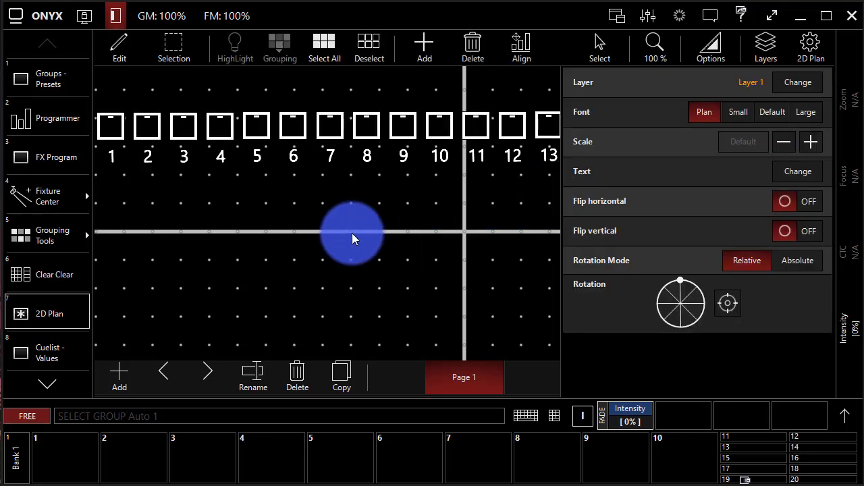
Hide the plan's item options and bring the whole dimmer row into view at 70 % zoom
{"action": "scroll", "coordinate": [352, 233], "scroll_direction": "down", "scroll_amount": 2}
{"action": "scroll", "coordinate": [352, 233], "scroll_direction": "down", "scroll_amount": 1}
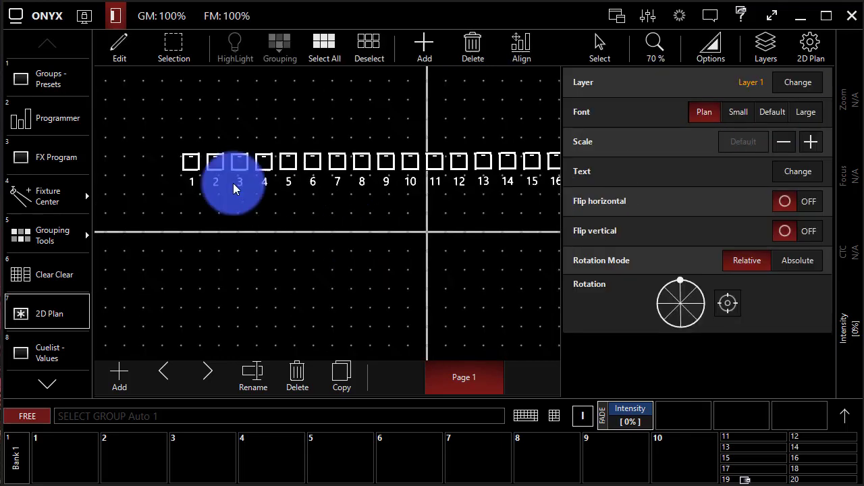
{"action": "scroll", "coordinate": [277, 252], "scroll_direction": "up", "scroll_amount": 3}
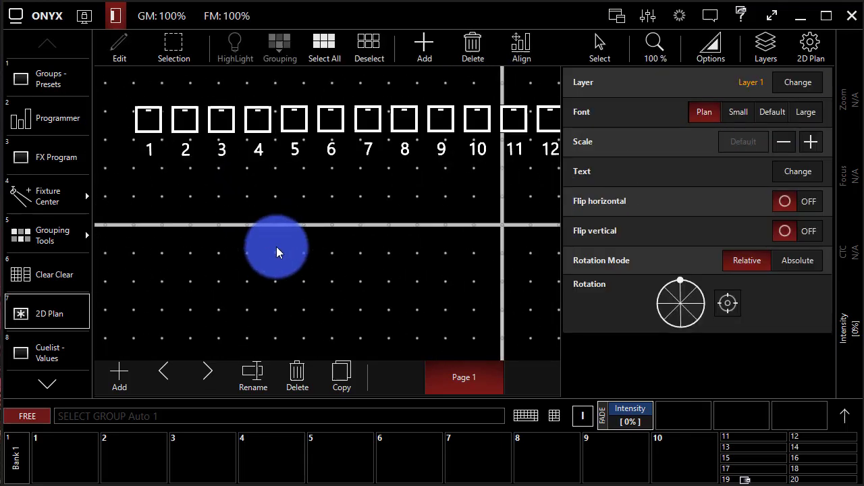
{"action": "left_click", "coordinate": [654, 47]}
{"action": "left_click", "coordinate": [654, 47]}
{"action": "left_click", "coordinate": [706, 46]}
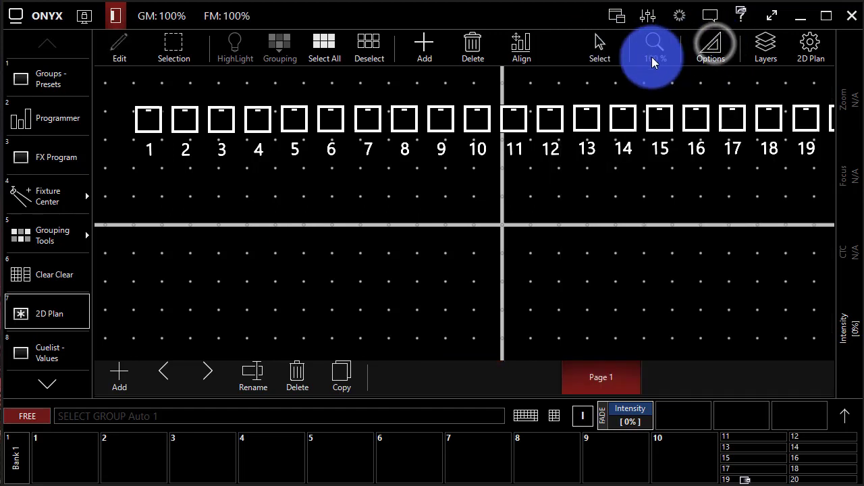
{"action": "scroll", "coordinate": [442, 229], "scroll_direction": "down", "scroll_amount": 2}
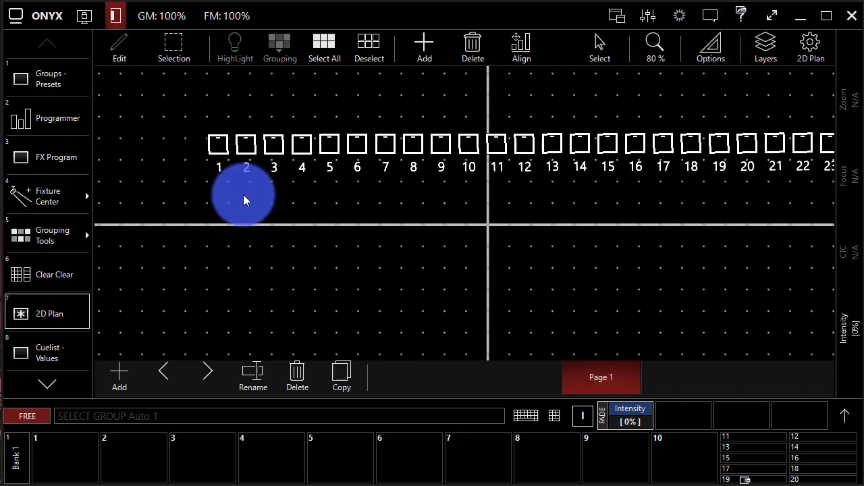
{"action": "scroll", "coordinate": [241, 199], "scroll_direction": "down", "scroll_amount": 2}
{"action": "scroll", "coordinate": [788, 137], "scroll_direction": "up", "scroll_amount": 2}
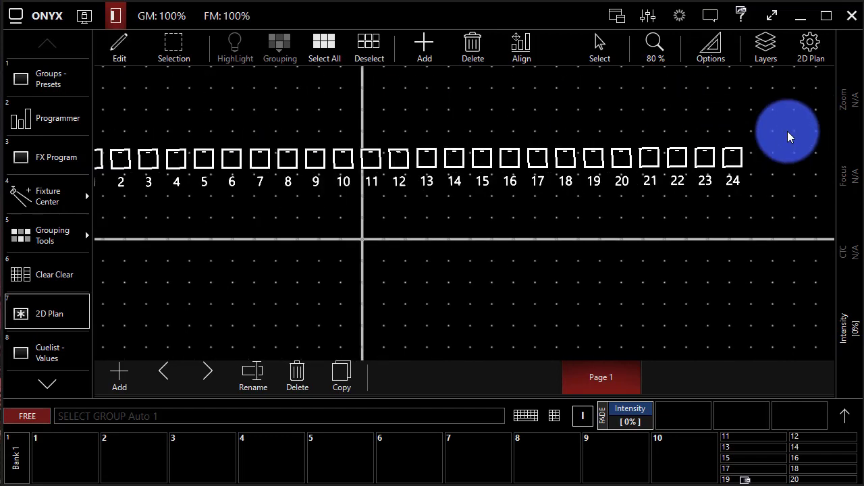
{"action": "scroll", "coordinate": [789, 137], "scroll_direction": "down", "scroll_amount": 1}
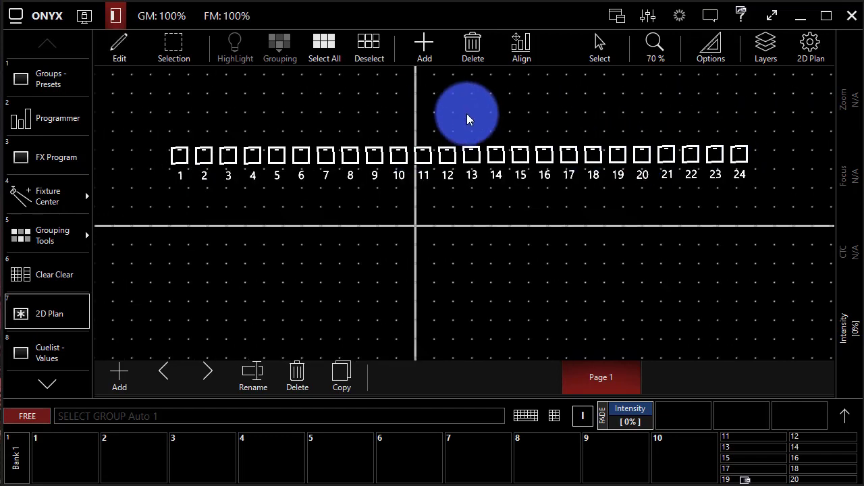
Replace the dimmer selection with the Artiste Picasso Standard auto group in the Fixture Center
{"action": "left_click", "coordinate": [435, 51]}
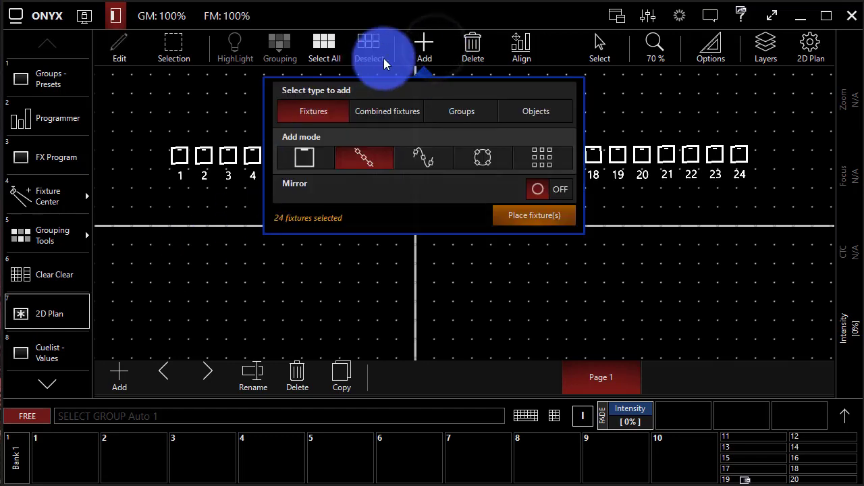
{"action": "left_click", "coordinate": [426, 45]}
{"action": "left_click", "coordinate": [54, 233]}
{"action": "left_click", "coordinate": [51, 233]}
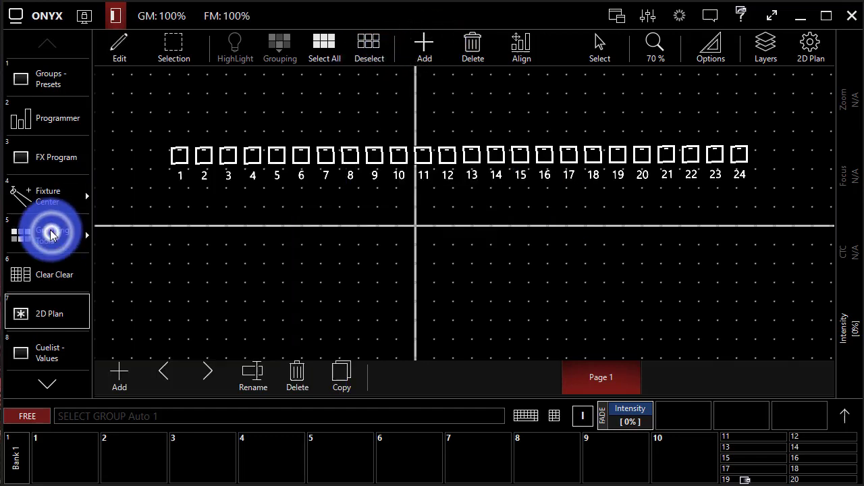
{"action": "left_click", "coordinate": [50, 202]}
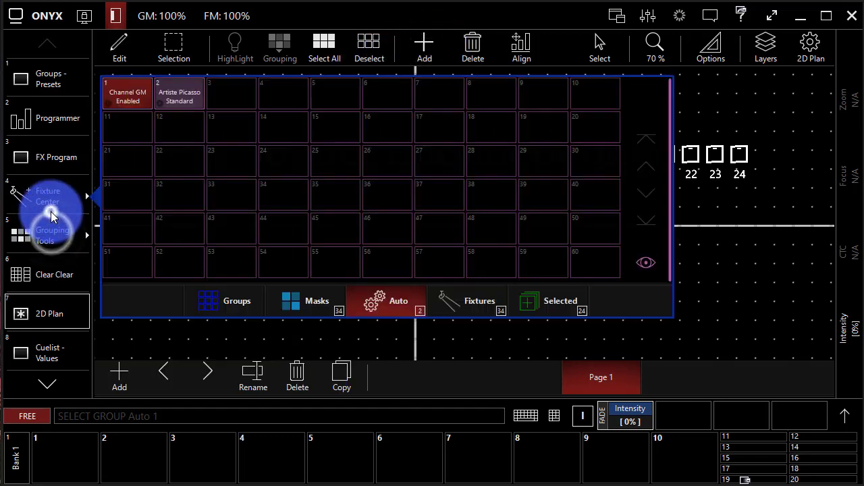
{"action": "left_click", "coordinate": [127, 95]}
{"action": "left_click", "coordinate": [180, 90]}
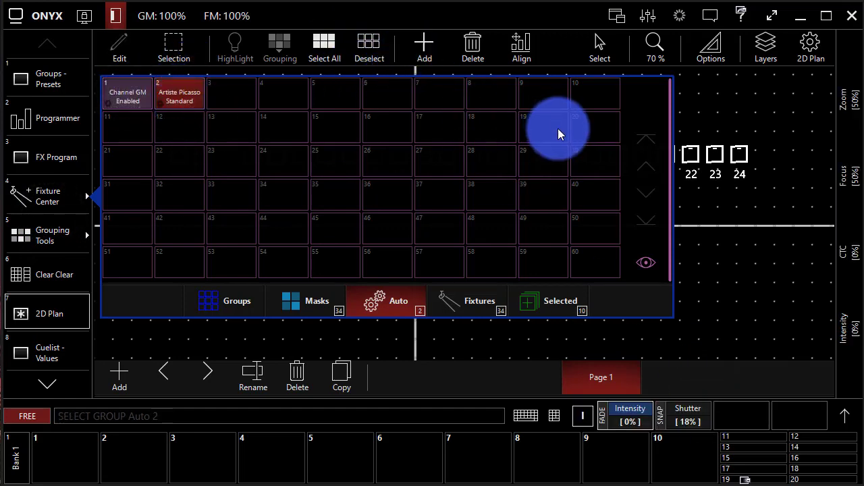
{"action": "left_click", "coordinate": [51, 201]}
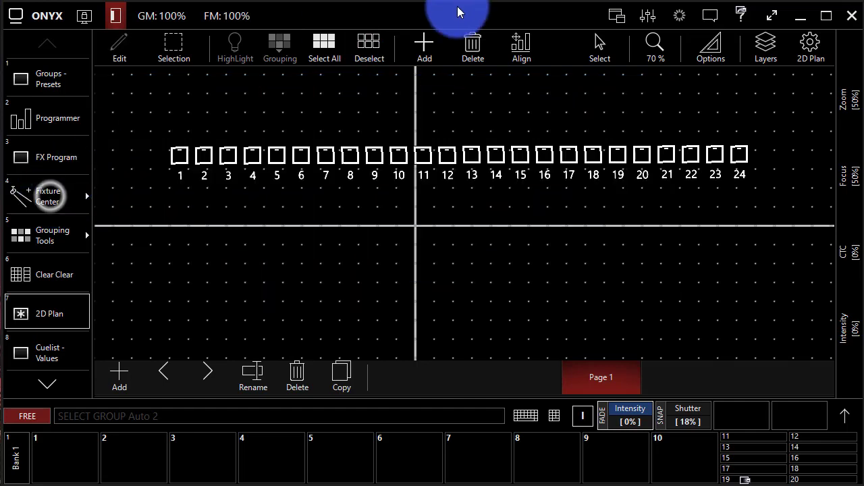
Place the ten selected Artiste Picasso fixtures one by one in single mode, in a loose row beneath the dimmers
{"action": "left_click", "coordinate": [424, 43]}
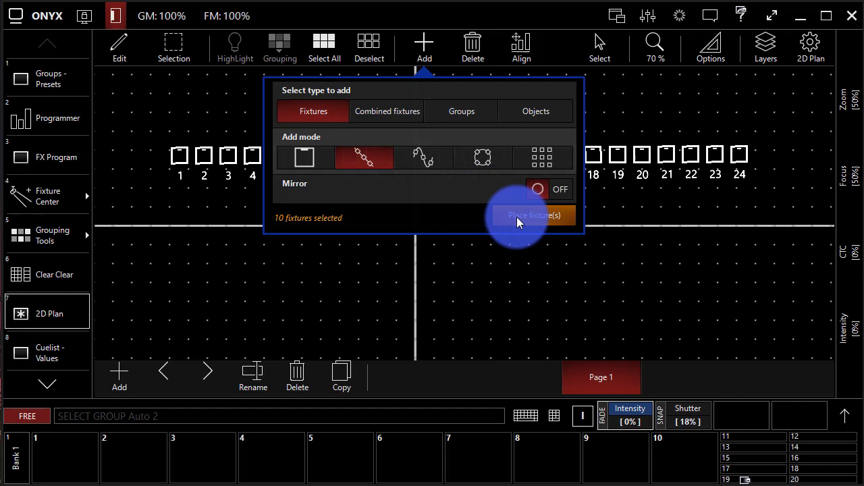
{"action": "left_click", "coordinate": [281, 168]}
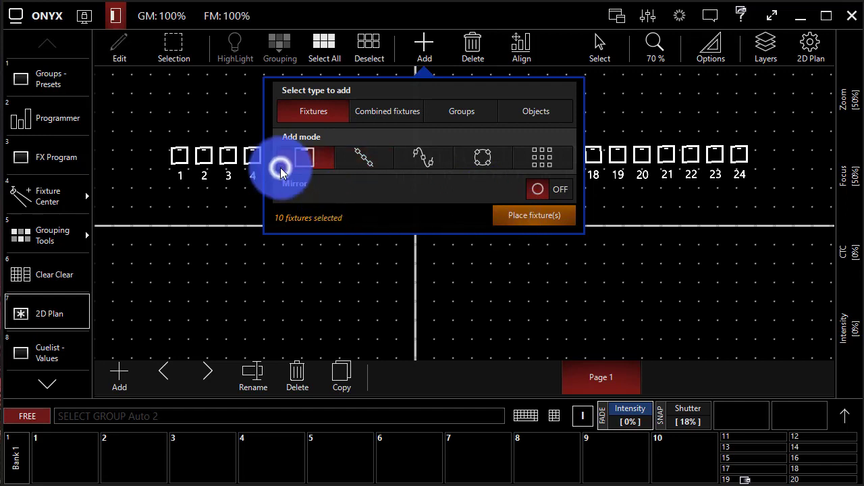
{"action": "left_click", "coordinate": [518, 216]}
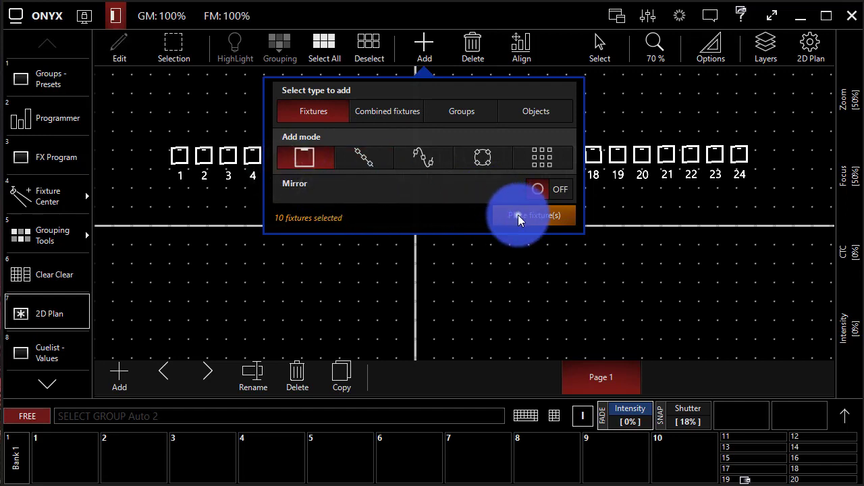
{"action": "left_click", "coordinate": [518, 215]}
{"action": "left_click", "coordinate": [232, 211]}
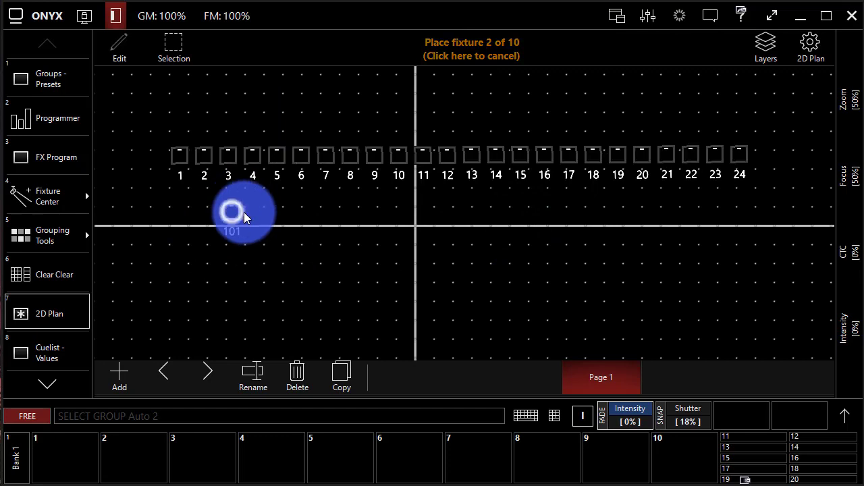
{"action": "left_click", "coordinate": [273, 211]}
{"action": "left_click", "coordinate": [341, 210]}
{"action": "left_click", "coordinate": [379, 213]}
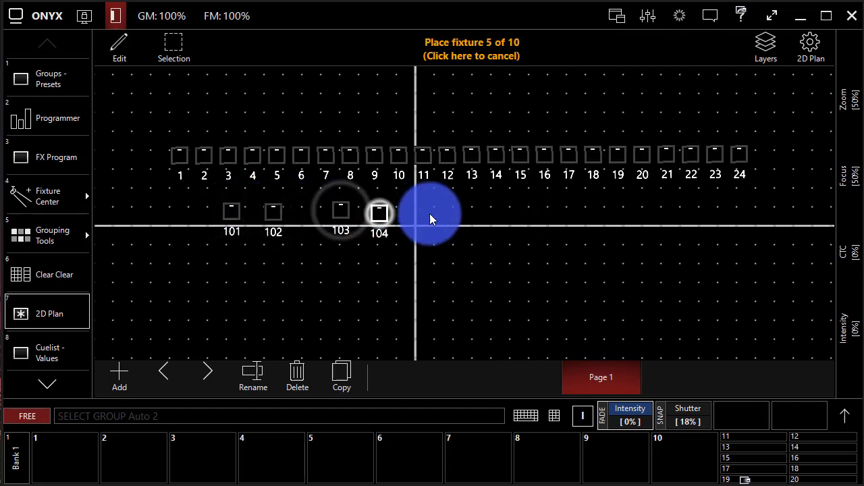
{"action": "left_click", "coordinate": [430, 213]}
{"action": "left_click", "coordinate": [479, 214]}
{"action": "left_click", "coordinate": [533, 207]}
{"action": "left_click", "coordinate": [578, 208]}
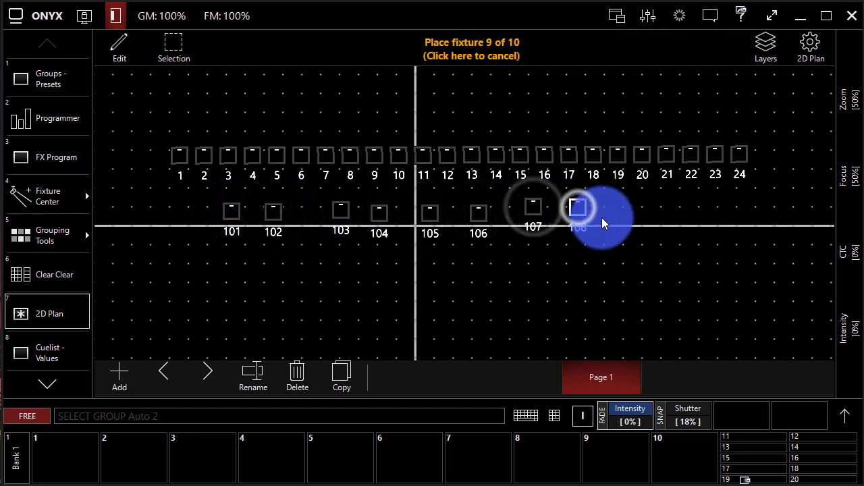
{"action": "left_click", "coordinate": [602, 218]}
{"action": "left_click", "coordinate": [657, 218]}
{"action": "left_click", "coordinate": [730, 244]}
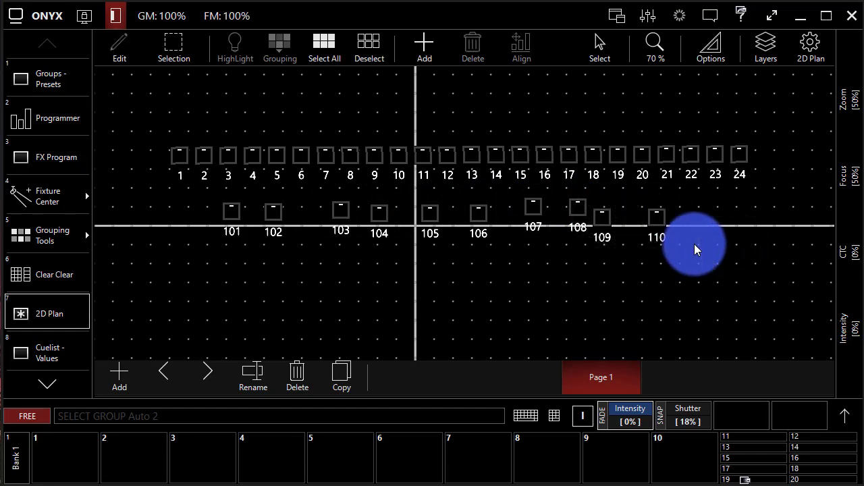
Select all ten Artiste Picasso fixtures on the plan, spread them evenly horizontally and align them along their bottom edge
{"action": "left_click_drag", "start_coordinate": [695, 245], "coordinate": [204, 192]}
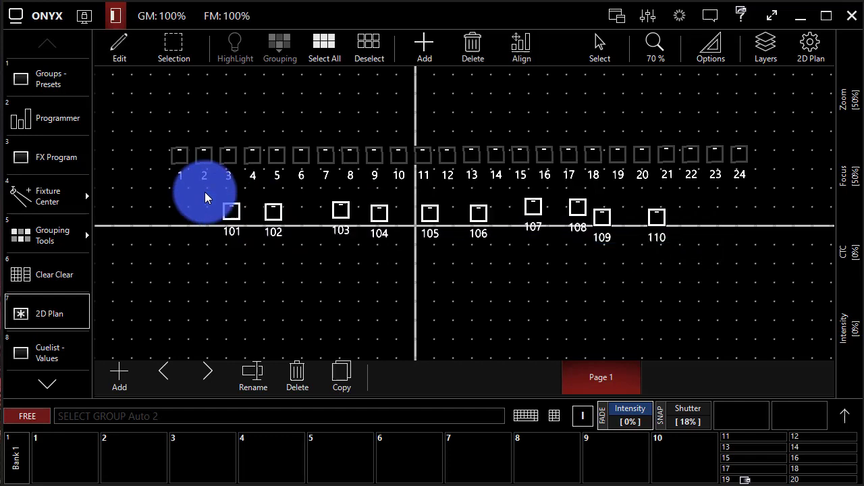
{"action": "left_click", "coordinate": [239, 215]}
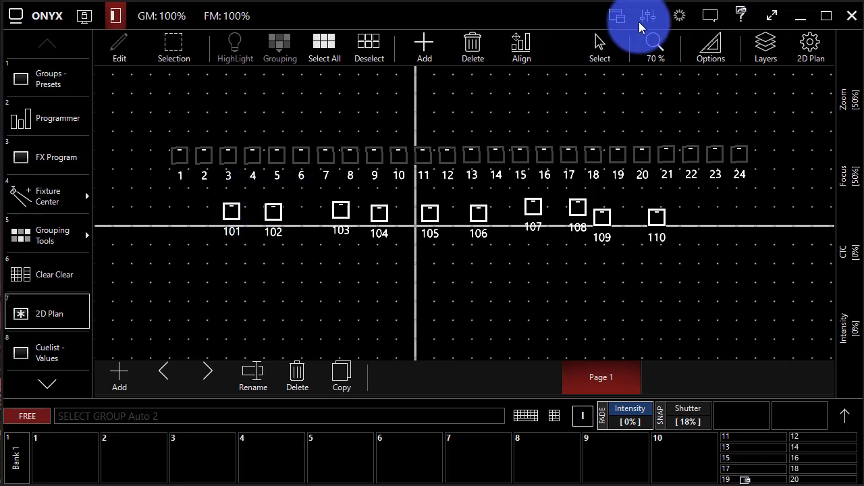
{"action": "left_click", "coordinate": [522, 56]}
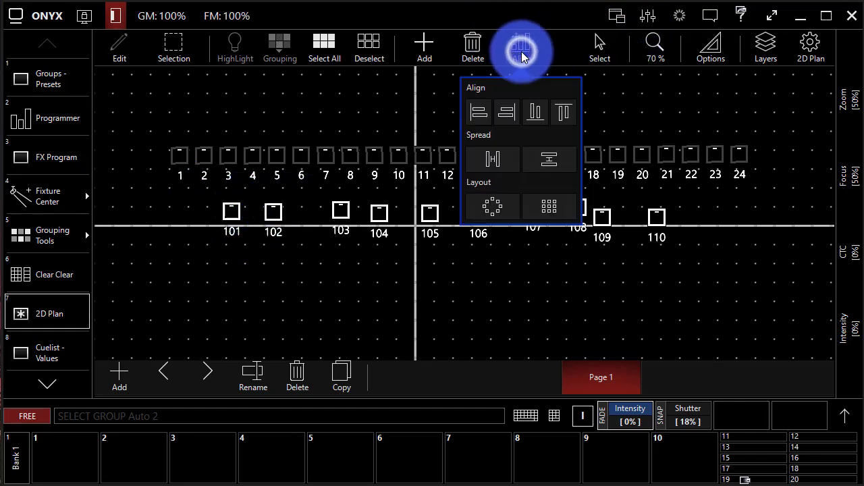
{"action": "left_click", "coordinate": [499, 159]}
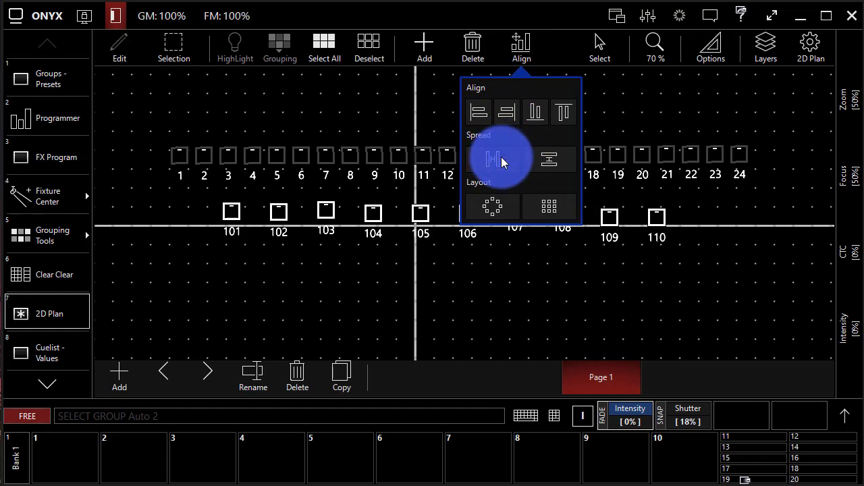
{"action": "left_click", "coordinate": [545, 129]}
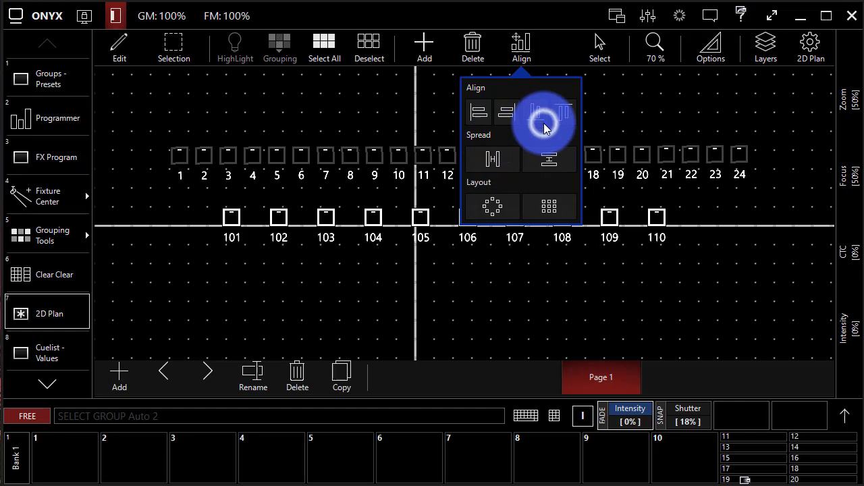
{"action": "left_click", "coordinate": [522, 40]}
{"action": "left_click", "coordinate": [541, 221]}
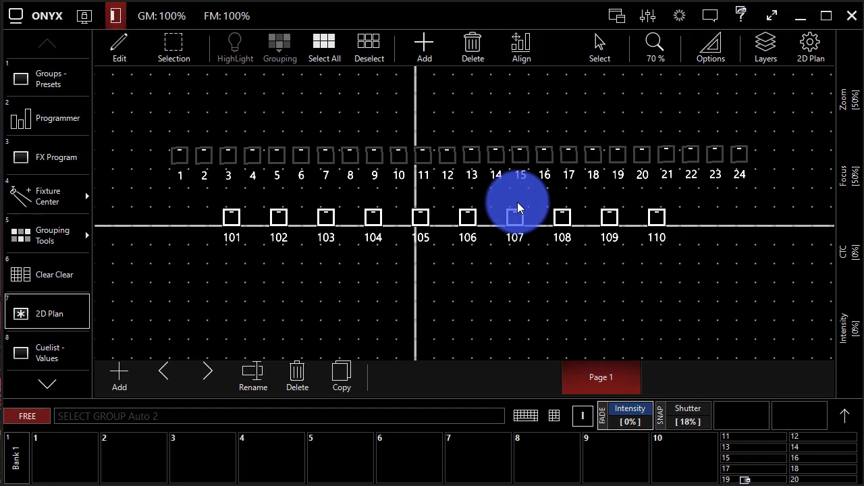
Place the Channel GM Enabled and Artiste Picasso Standard auto groups in a horizontal line below the fixtures, and switch the plan to live mode
{"action": "left_click", "coordinate": [423, 41]}
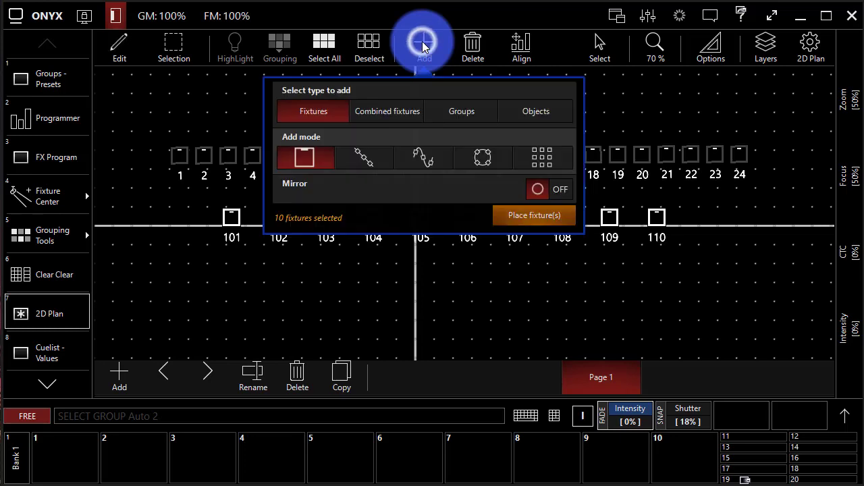
{"action": "left_click", "coordinate": [458, 128]}
{"action": "left_click", "coordinate": [504, 328]}
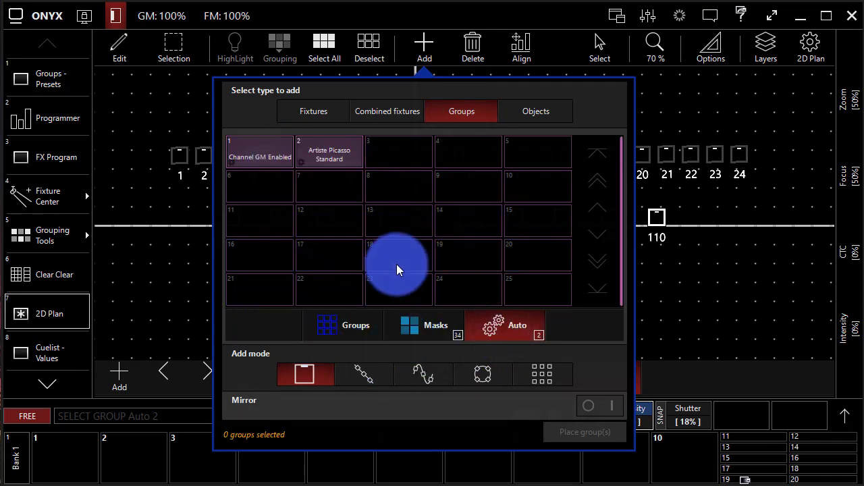
{"action": "left_click", "coordinate": [255, 157]}
{"action": "left_click", "coordinate": [317, 157]}
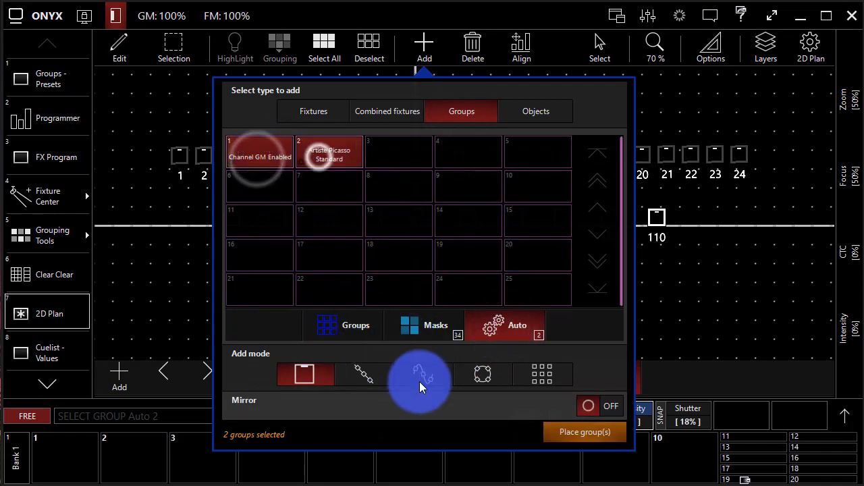
{"action": "left_click", "coordinate": [364, 378]}
{"action": "left_click", "coordinate": [574, 437]}
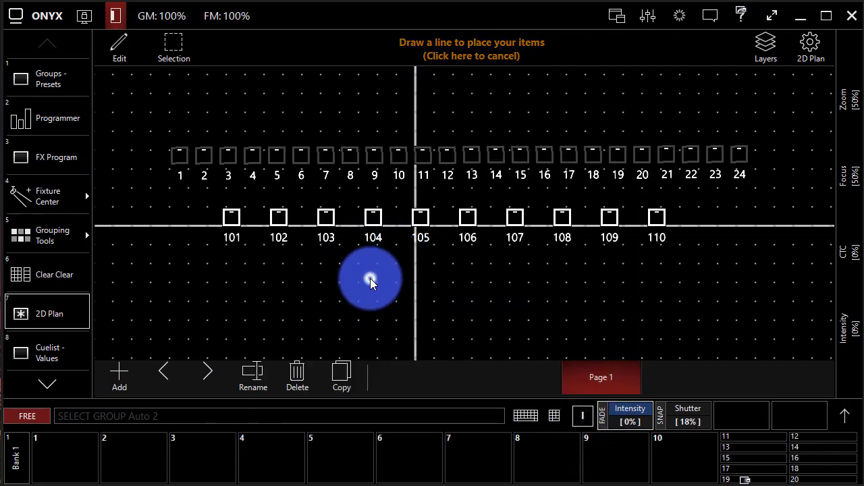
{"action": "left_click_drag", "start_coordinate": [370, 278], "coordinate": [520, 278]}
{"action": "left_click", "coordinate": [638, 311]}
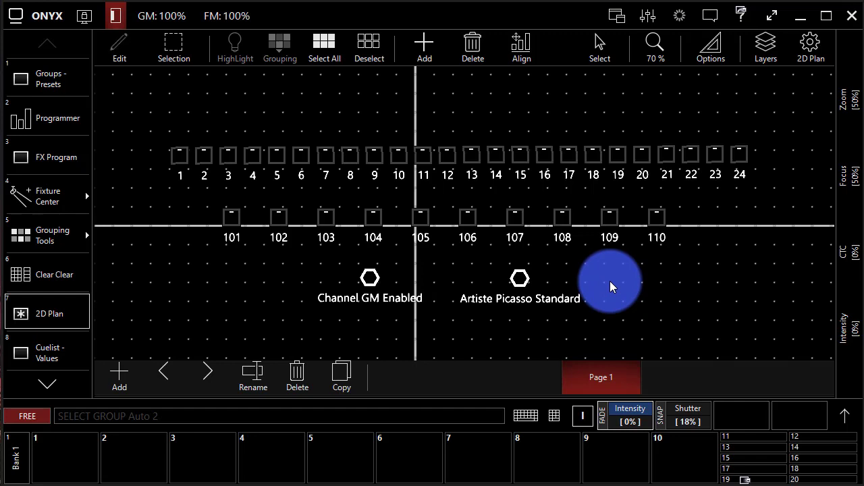
{"action": "left_click", "coordinate": [123, 44]}
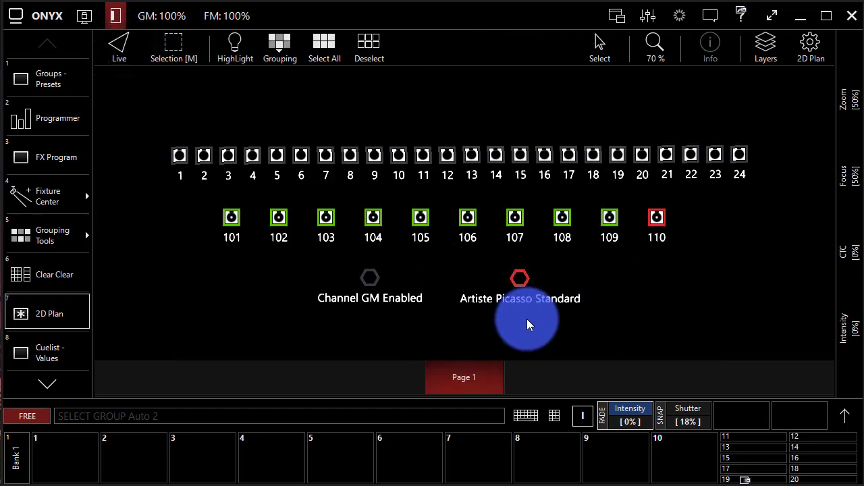